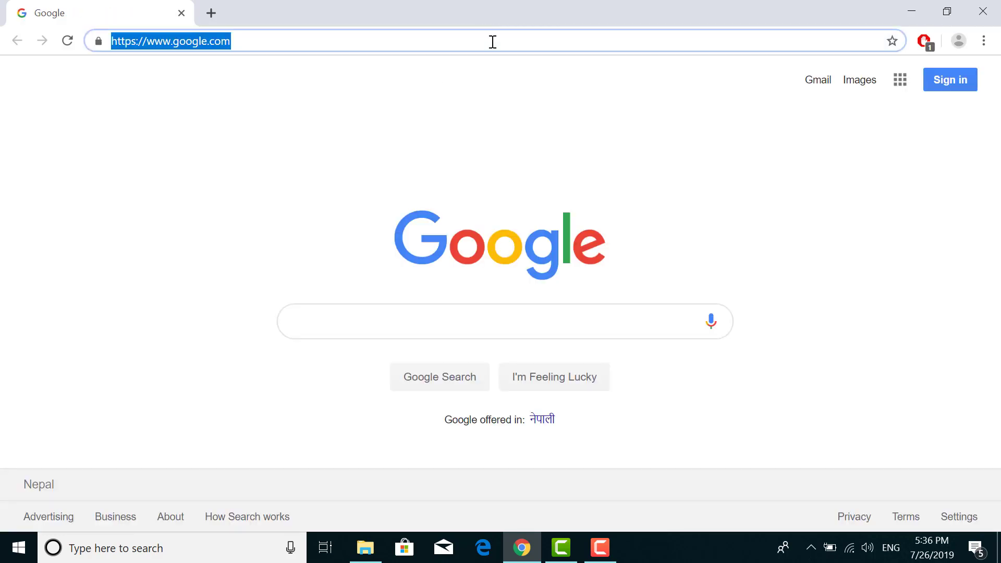
{"action": "type", "text": "hot"}
Step: Load the Outlook inbox and reach the Microsoft account page from the avatar menu
{"action": "key", "text": "Return"}
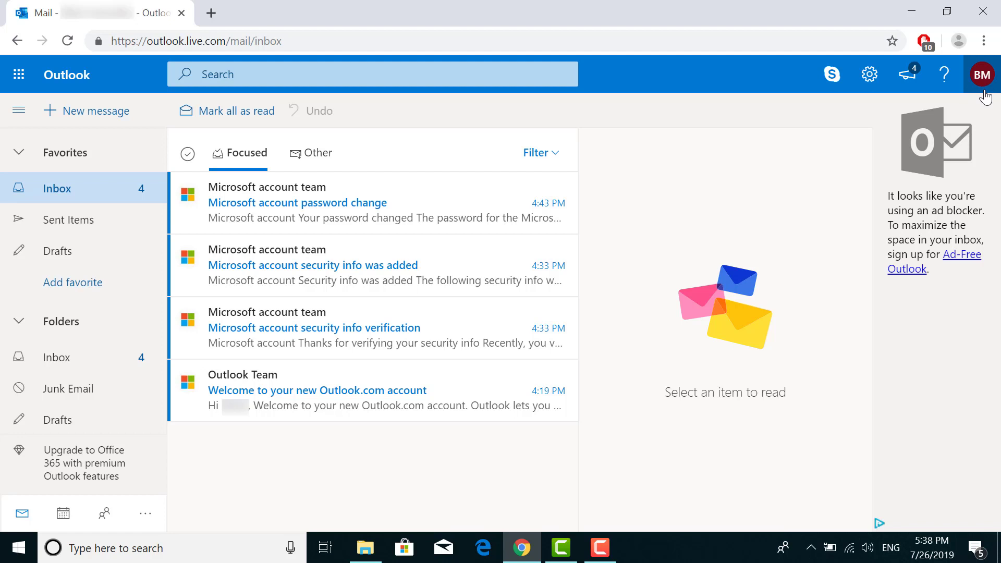
{"action": "left_click", "coordinate": [981, 74]}
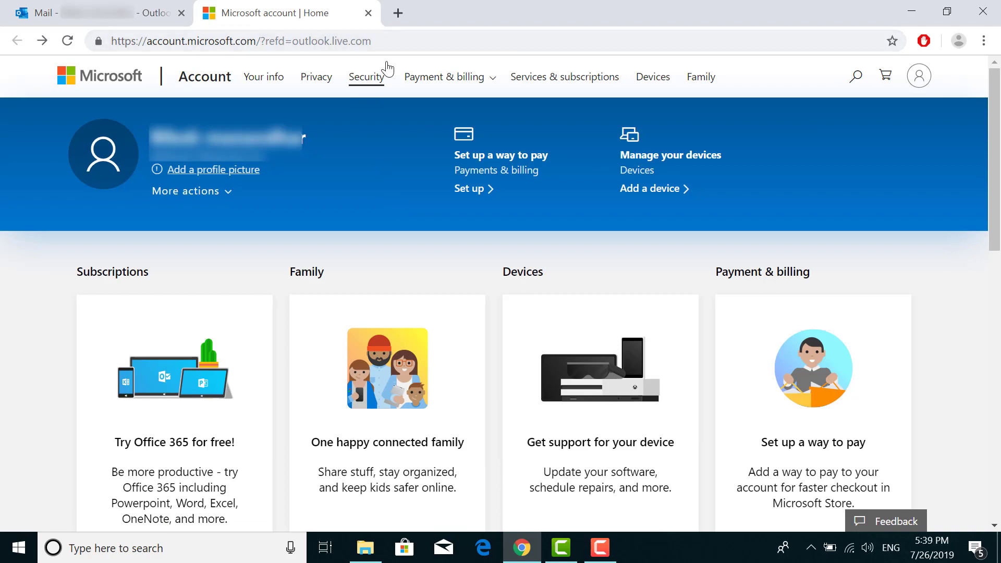
Step: Go to Security and explore the additional security options offering two-step verification
{"action": "left_click", "coordinate": [368, 82]}
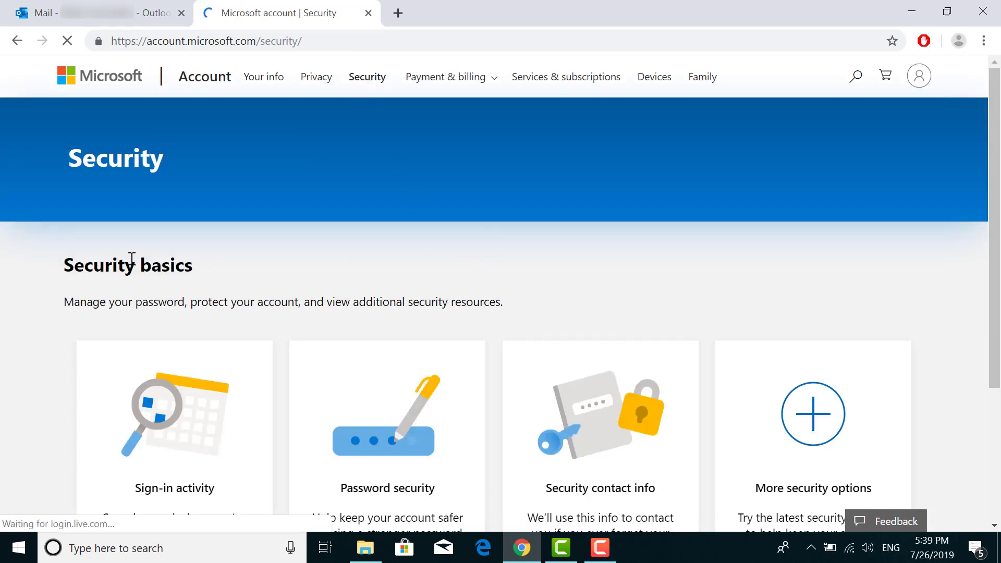
{"action": "scroll", "coordinate": [440, 307], "scroll_direction": "down", "scroll_amount": 3}
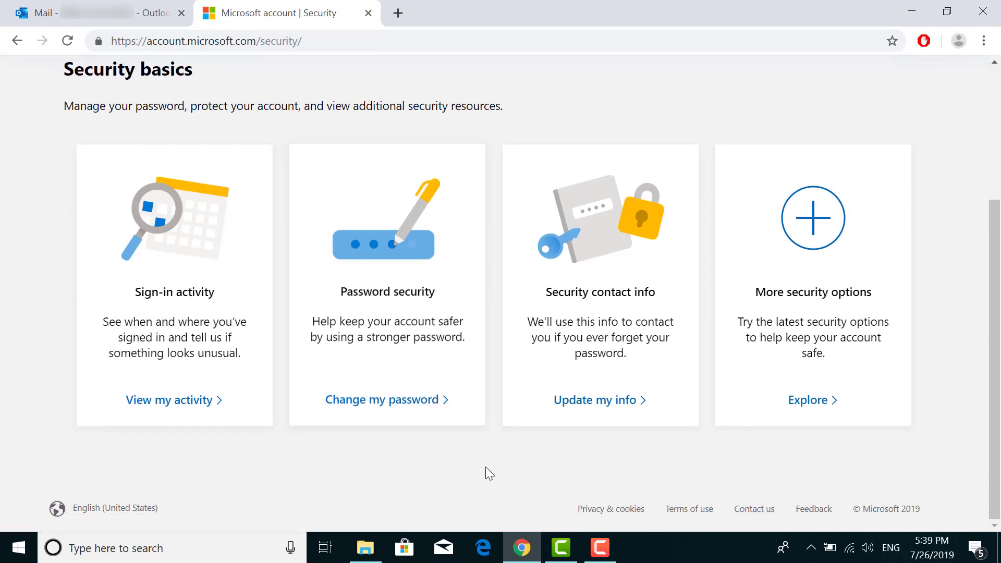
{"action": "scroll", "coordinate": [488, 470], "scroll_direction": "up", "scroll_amount": 3}
{"action": "scroll", "coordinate": [703, 291], "scroll_direction": "down", "scroll_amount": 2}
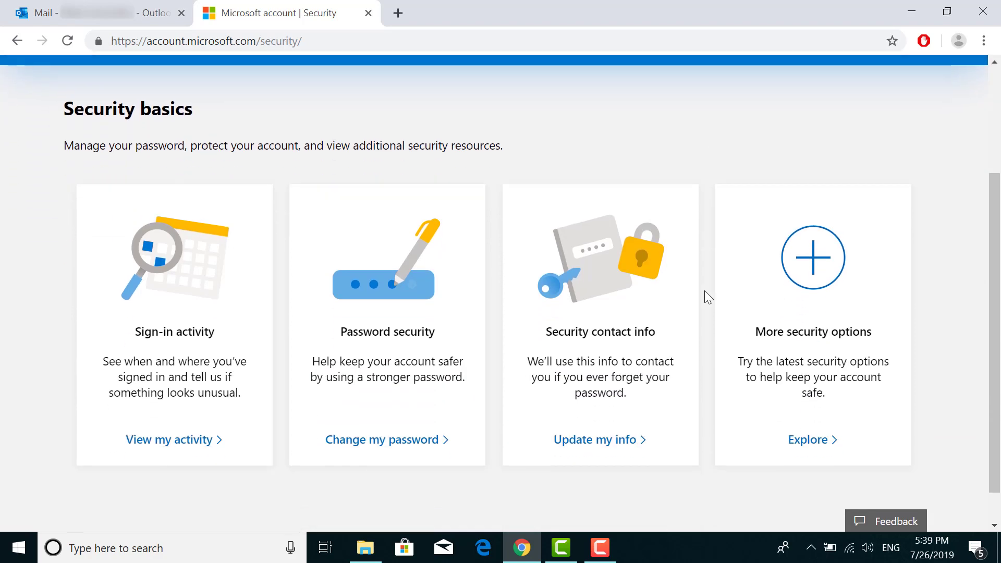
{"action": "left_click", "coordinate": [836, 437]}
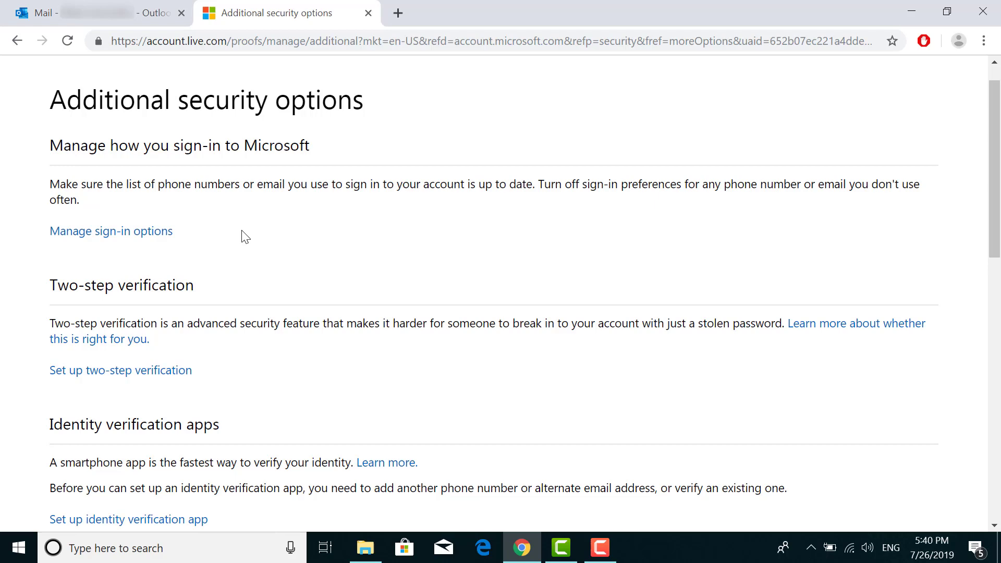
{"action": "scroll", "coordinate": [242, 234], "scroll_direction": "down", "scroll_amount": 3}
{"action": "scroll", "coordinate": [242, 234], "scroll_direction": "up", "scroll_amount": 2}
{"action": "scroll", "coordinate": [227, 253], "scroll_direction": "up", "scroll_amount": 3}
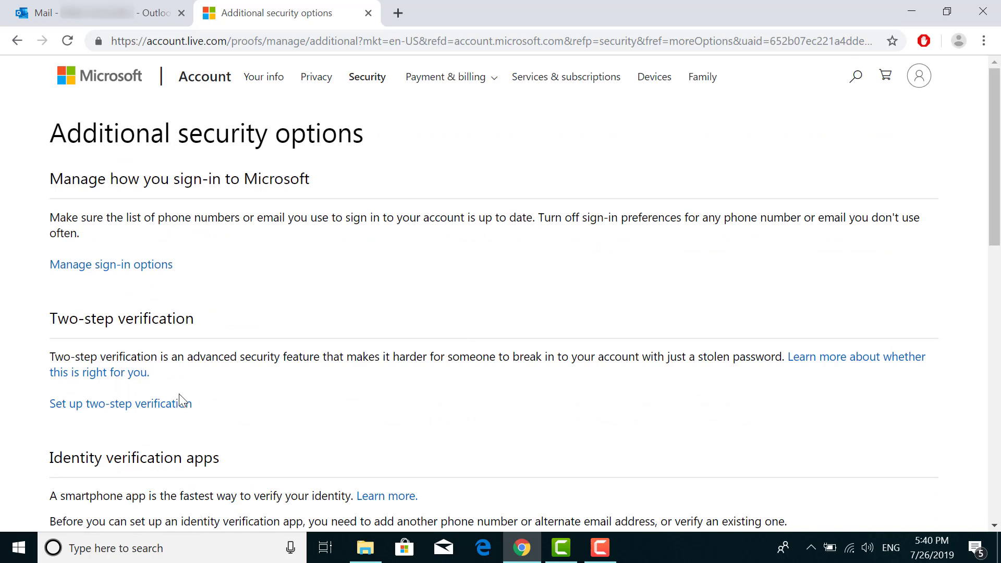
Step: Start two-step verification setup and continue past its introduction
{"action": "left_click", "coordinate": [102, 408]}
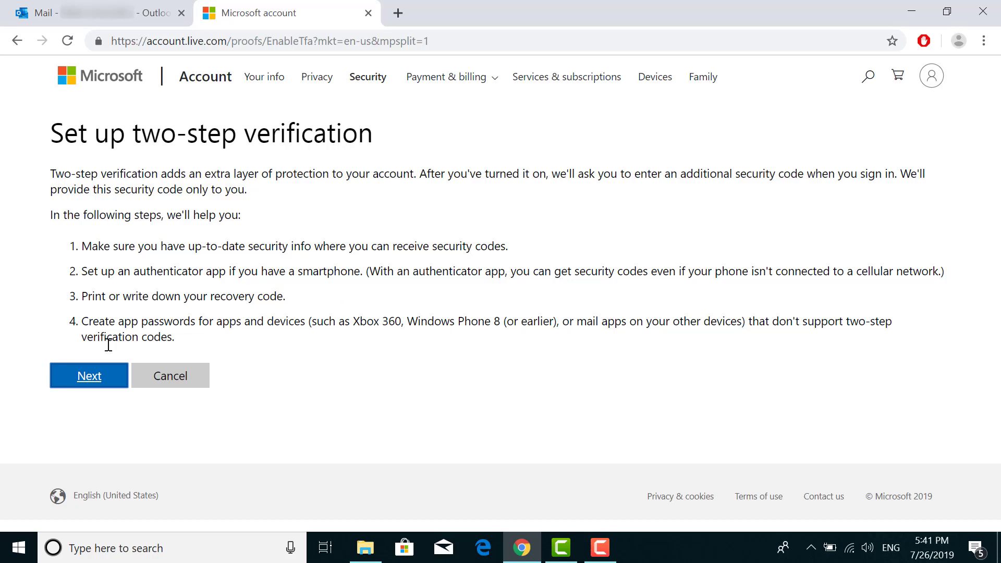
{"action": "left_click", "coordinate": [97, 380]}
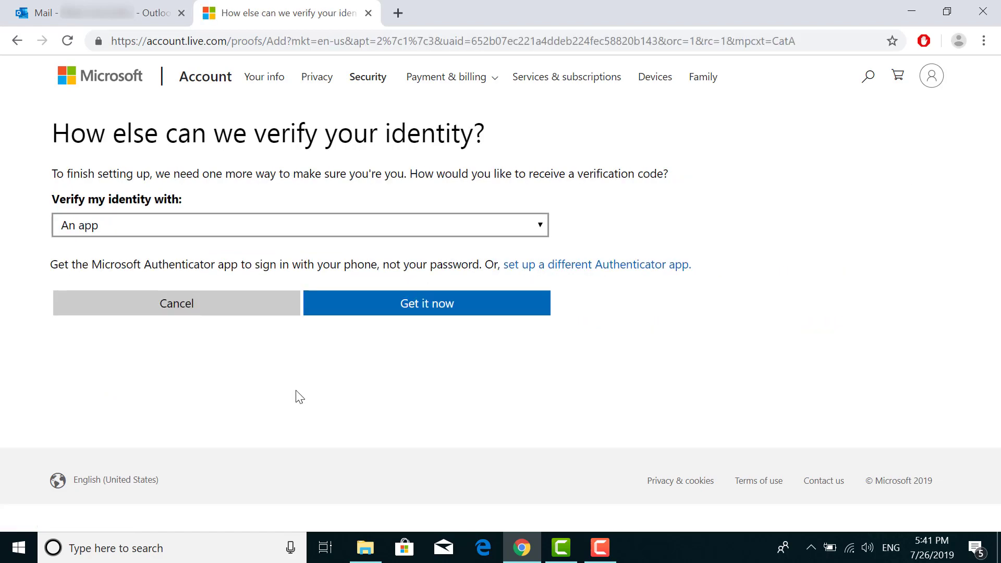
Step: Choose a phone number as the verification method, autofill it, and submit to get a code
{"action": "left_click", "coordinate": [298, 227]}
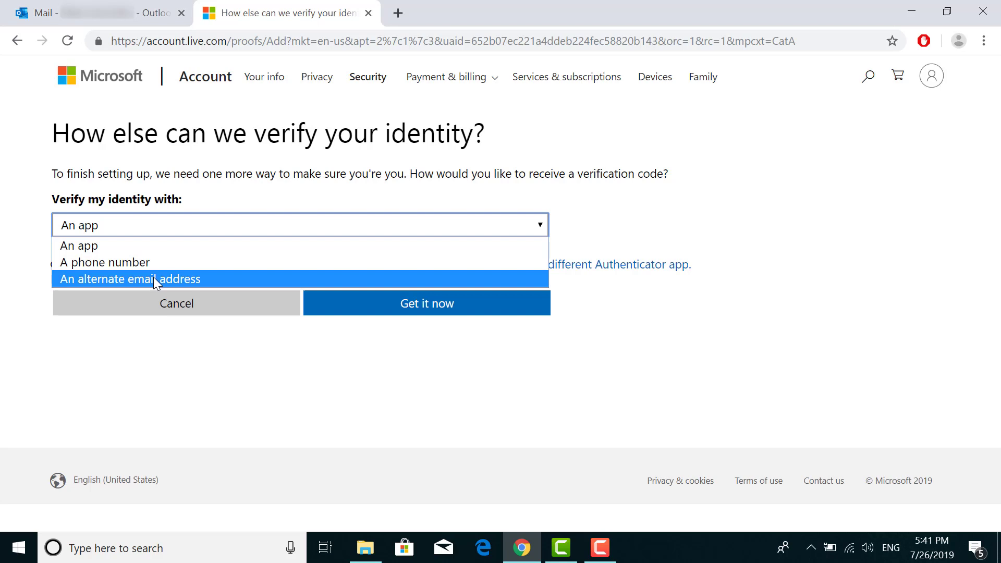
{"action": "left_click", "coordinate": [142, 261]}
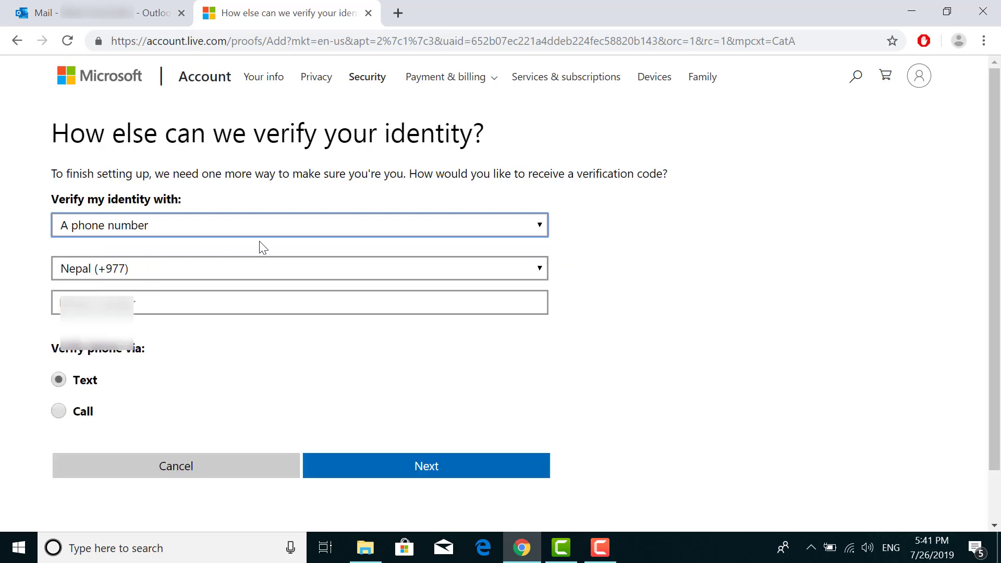
{"action": "left_click", "coordinate": [208, 304]}
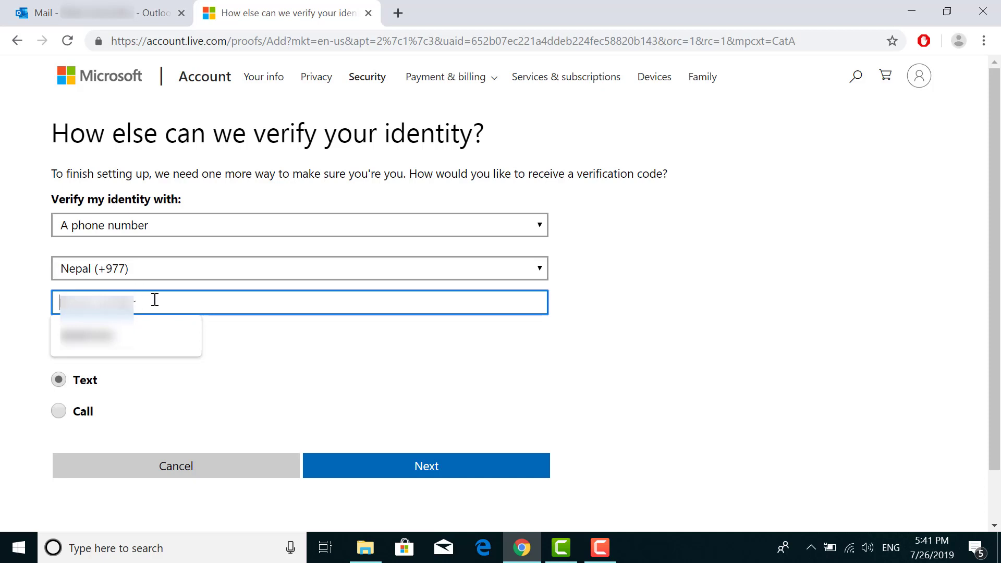
{"action": "type", "text": "9"}
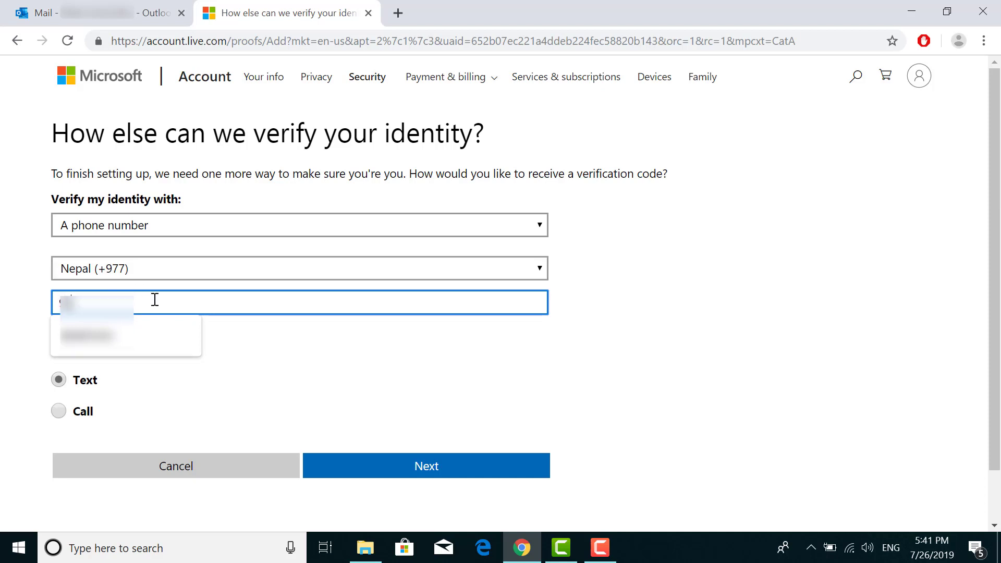
{"action": "left_click", "coordinate": [88, 336]}
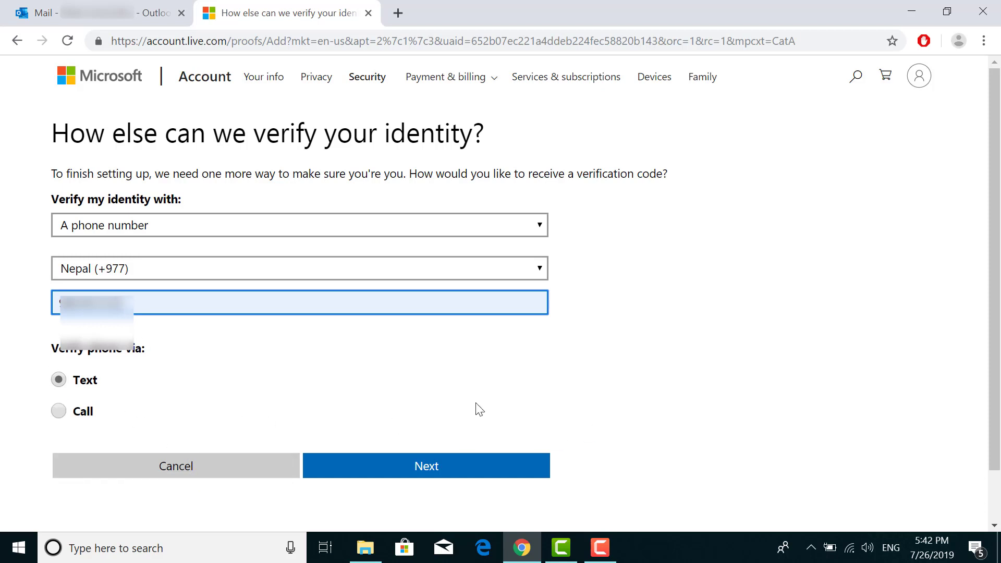
{"action": "left_click", "coordinate": [445, 468]}
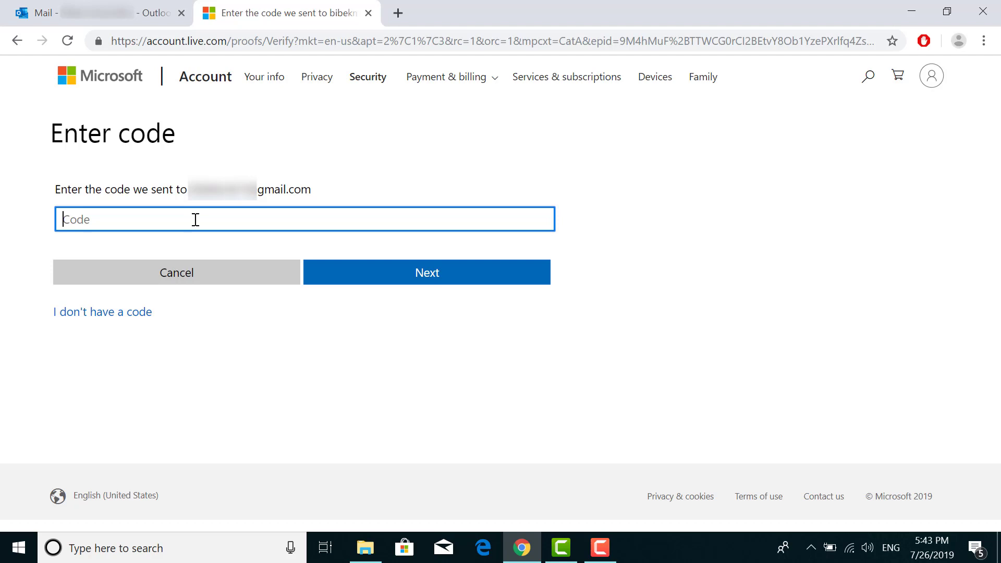
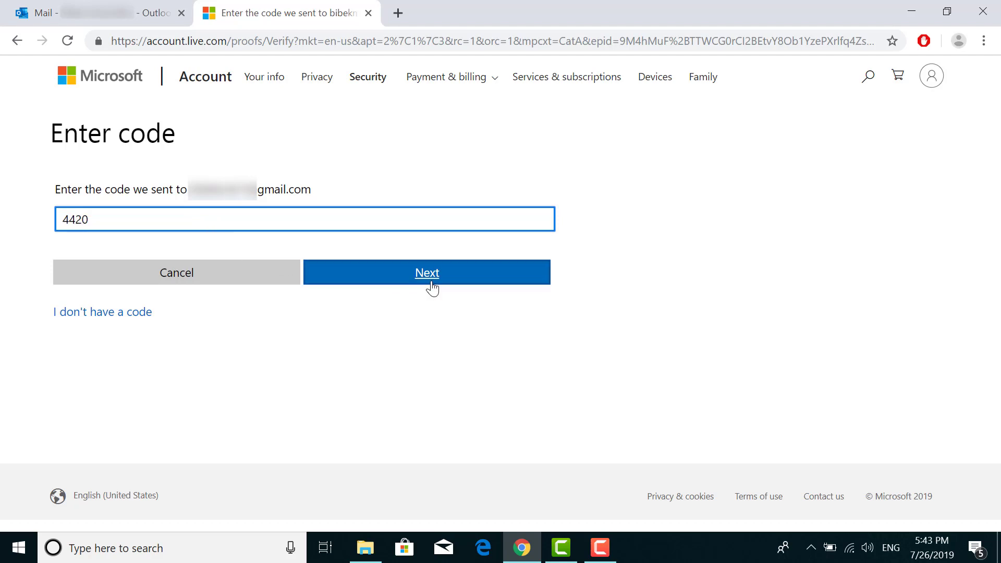
{"action": "left_click", "coordinate": [432, 277]}
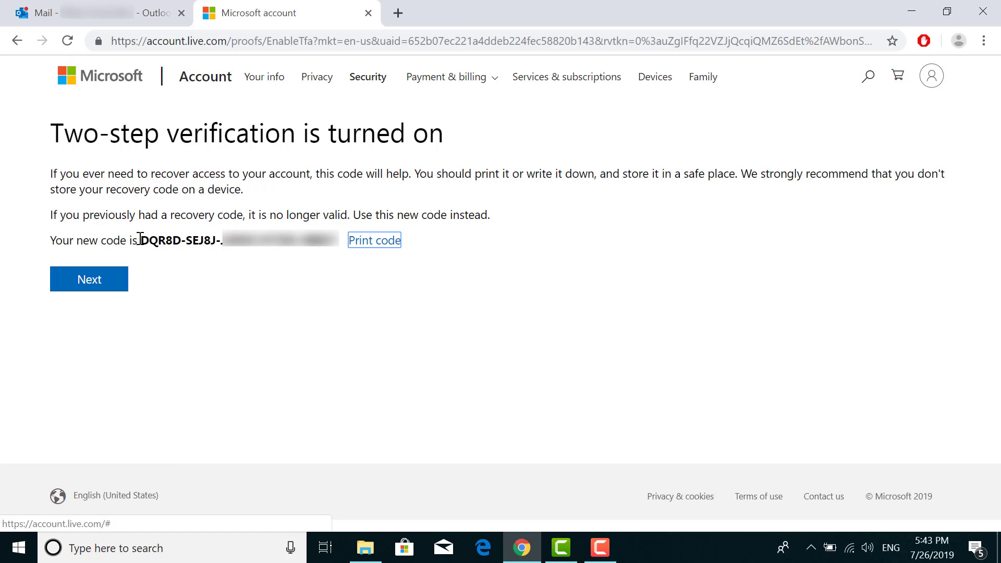
Step: Highlight the new recovery code to review it, then deselect it
{"action": "left_click_drag", "start_coordinate": [140, 239], "coordinate": [340, 236]}
{"action": "left_click", "coordinate": [285, 295]}
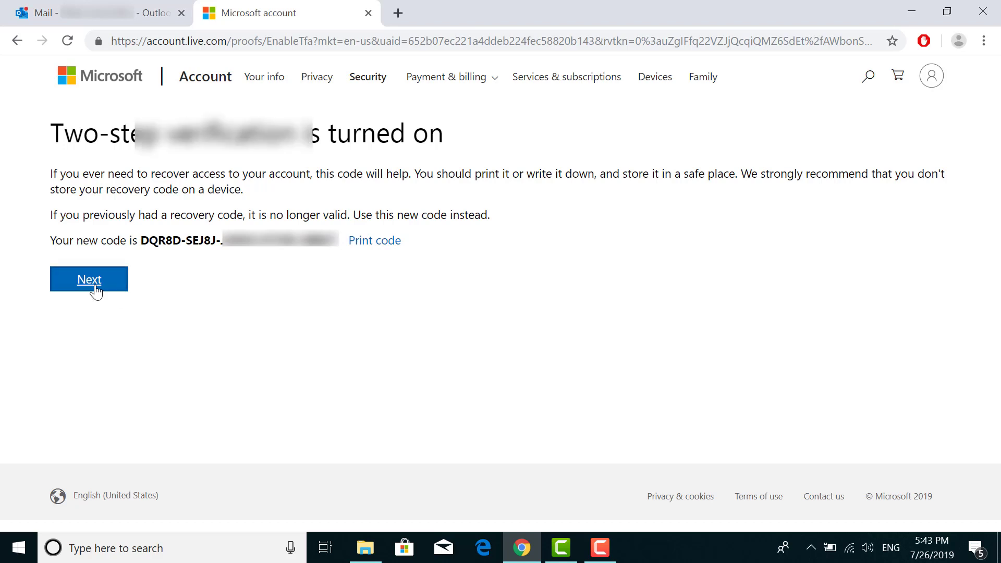
{"action": "left_click", "coordinate": [89, 279]}
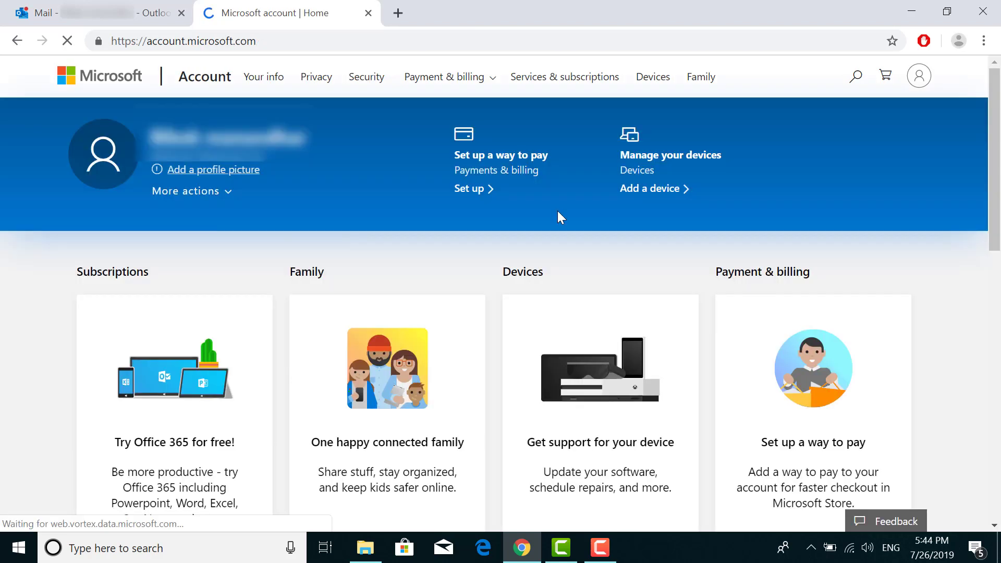